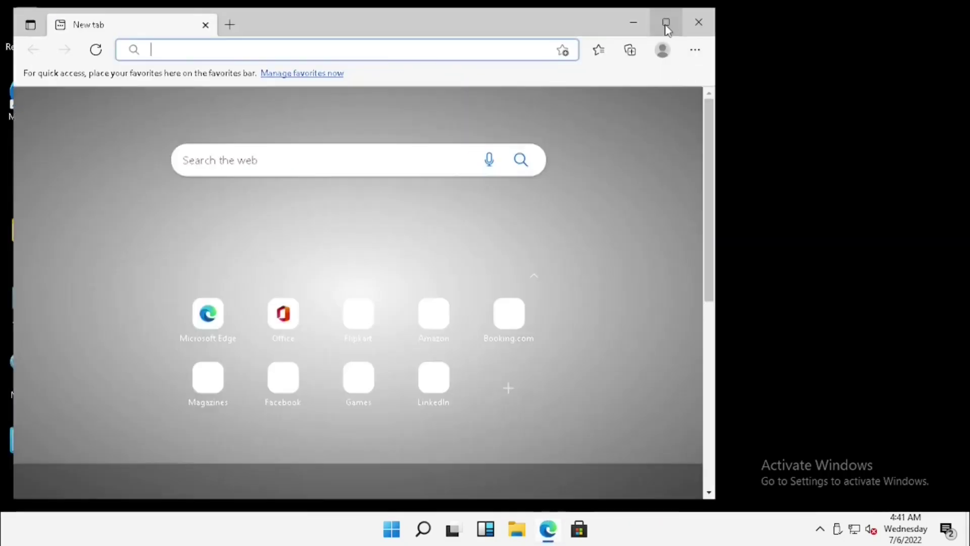
# Step: Maximize Edge and search the web for 'odoo download'
pyautogui.click(666, 22)
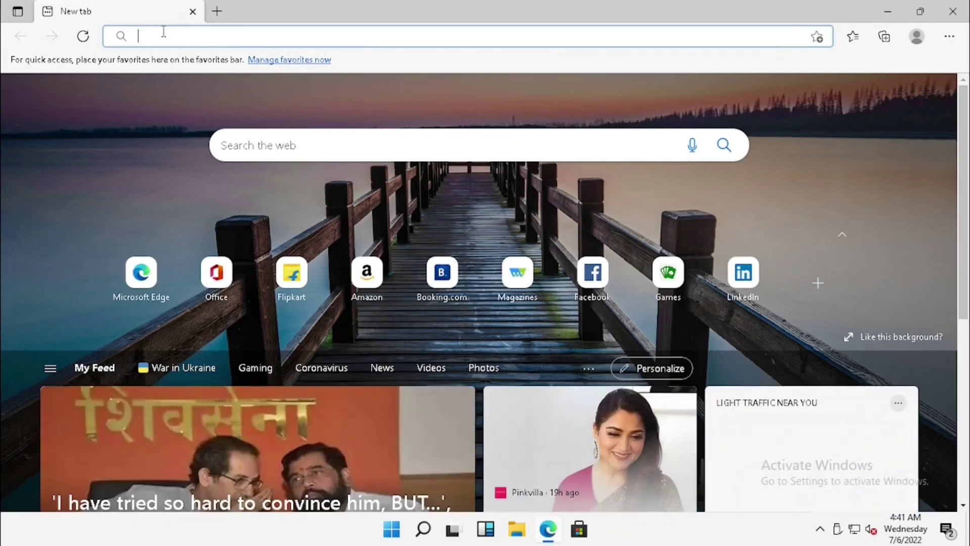
pyautogui.write('od')
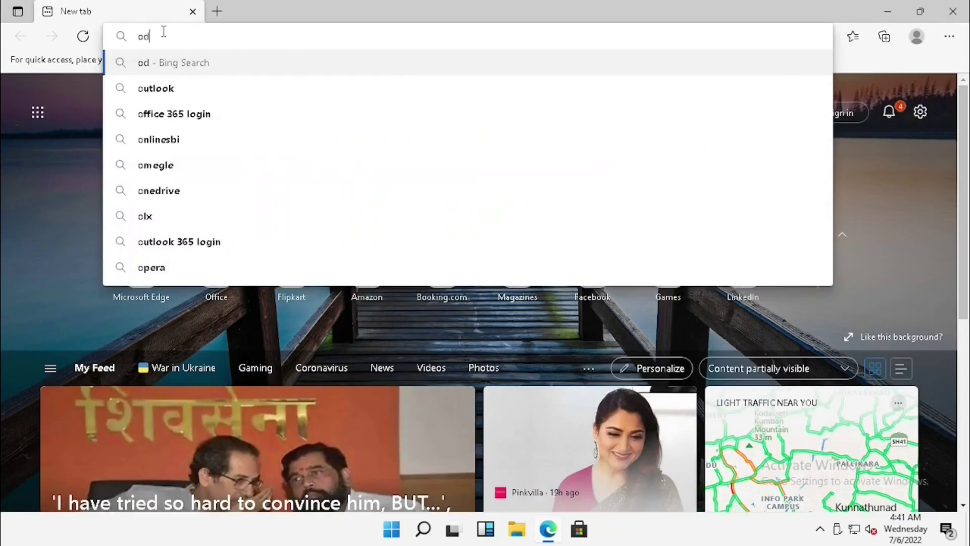
pyautogui.write('oo down')
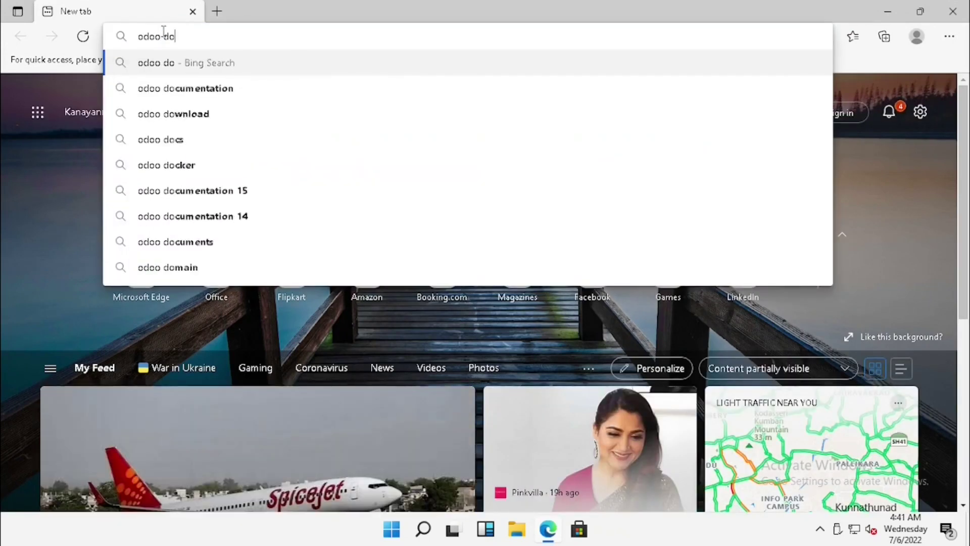
pyautogui.write('lo')
pyautogui.press('Return')
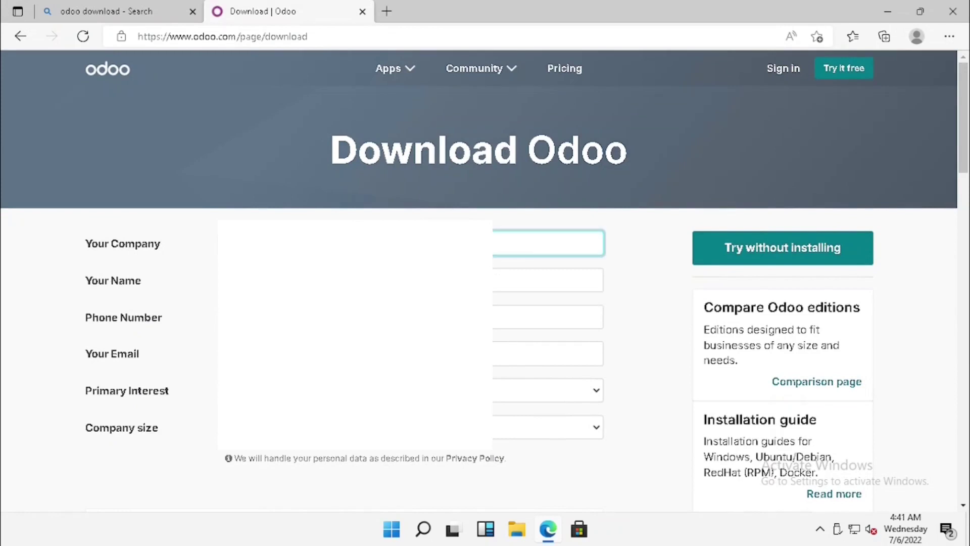
# Step: Complete the download form's name, phone, email, primary interest and company size fields
pyautogui.click(548, 281)
pyautogui.click(548, 317)
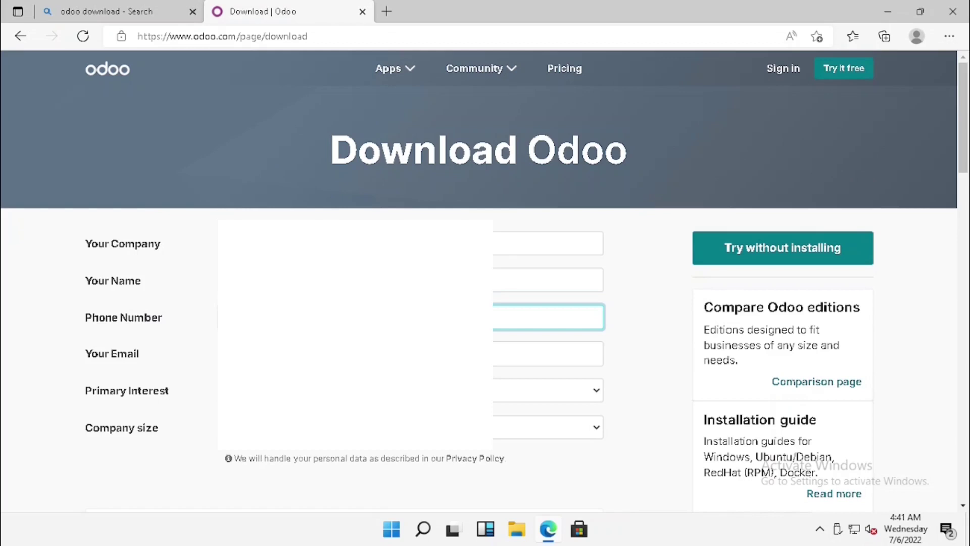
pyautogui.click(548, 353)
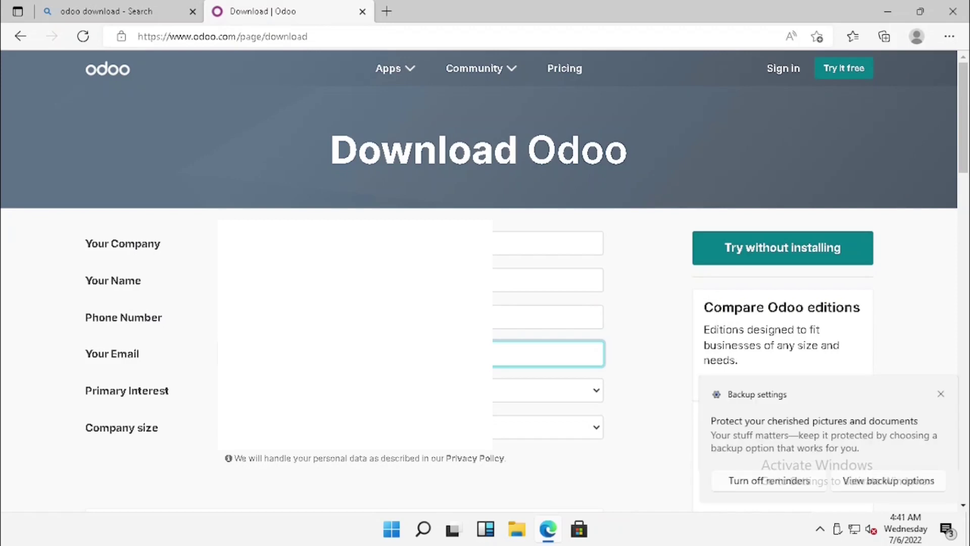
pyautogui.click(548, 390)
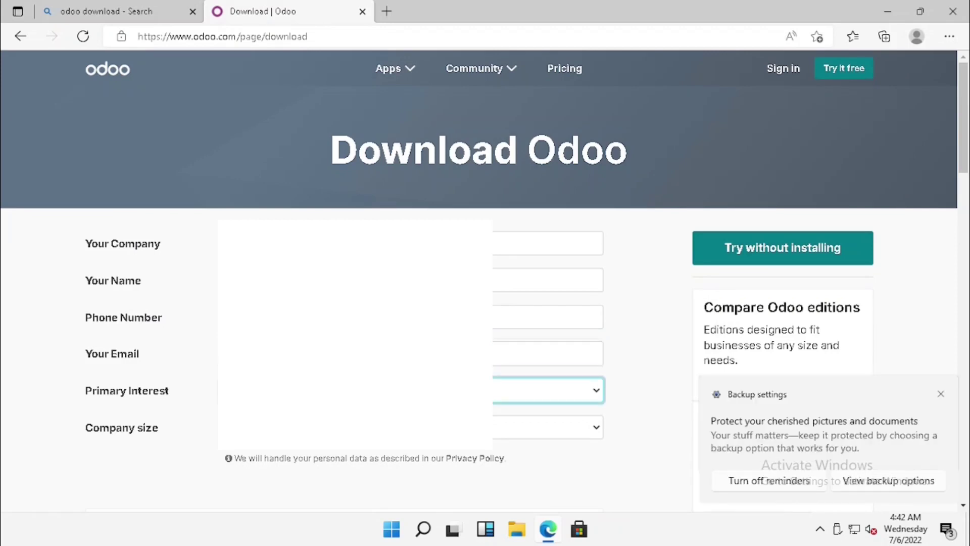
pyautogui.press('Tab')
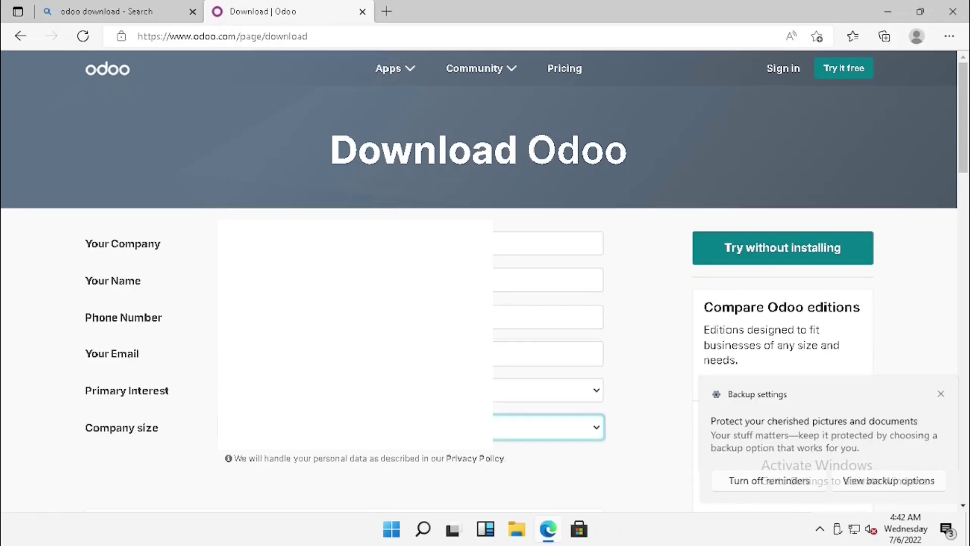
# Step: Download the Odoo 15 Community installer for Windows from the Odoo 15 table
pyautogui.scroll(-4, 323, 303)
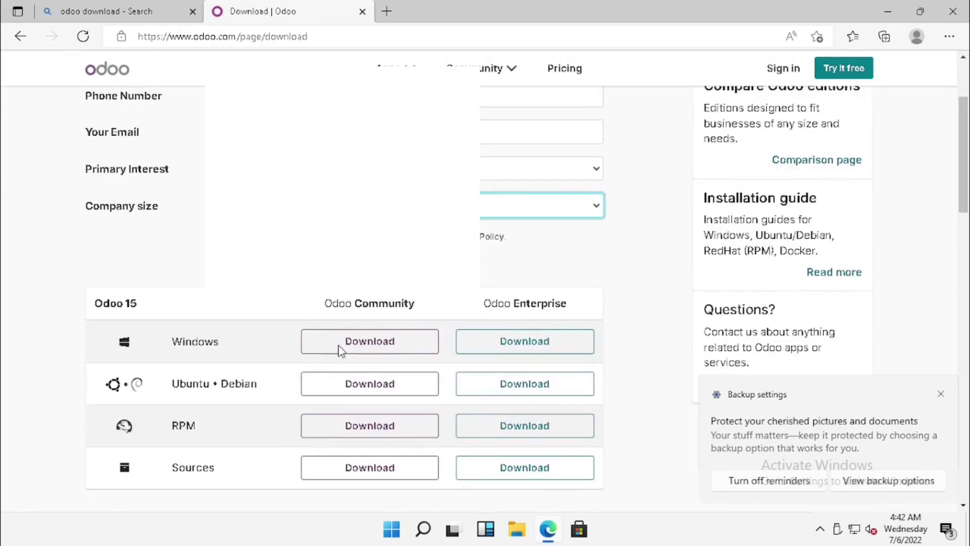
pyautogui.click(339, 348)
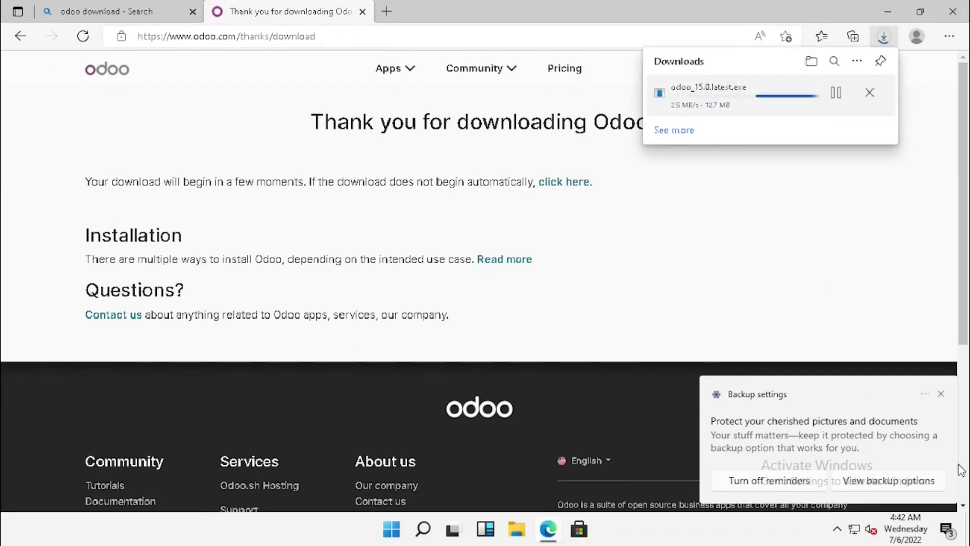
# Step: Dismiss the backup settings notification while odoo_15.0.latest.exe finishes downloading
pyautogui.click(941, 394)
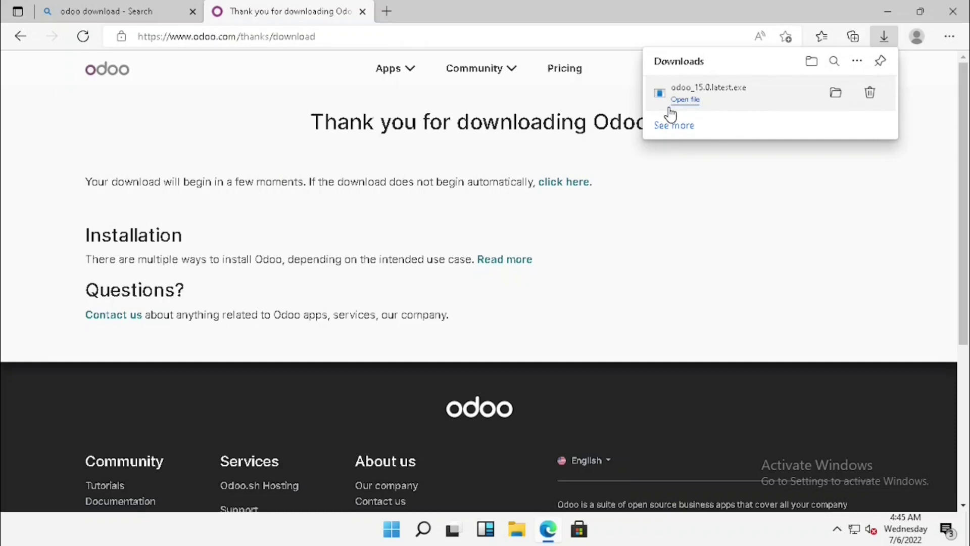
# Step: Launch the downloaded odoo_15.0.latest.exe and allow it to make changes to the device
pyautogui.click(670, 108)
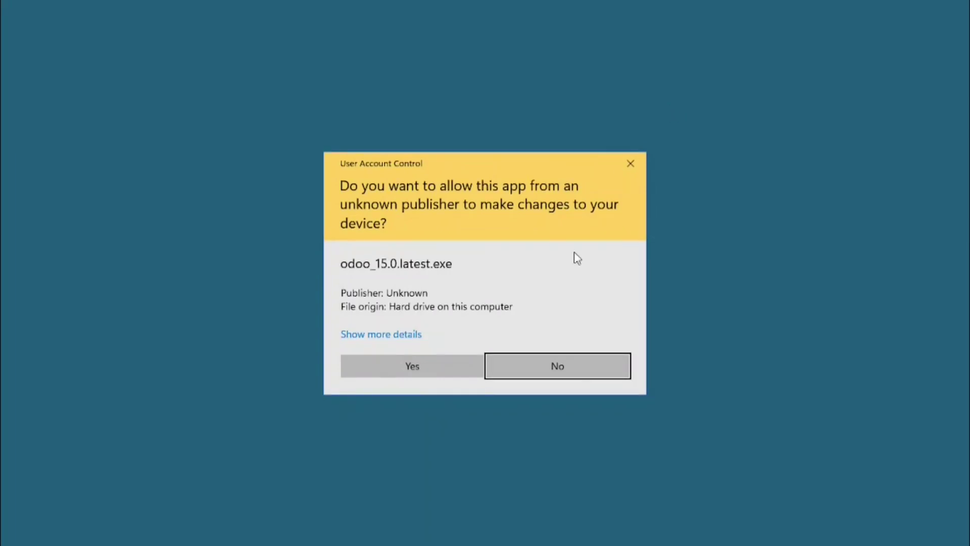
pyautogui.click(438, 370)
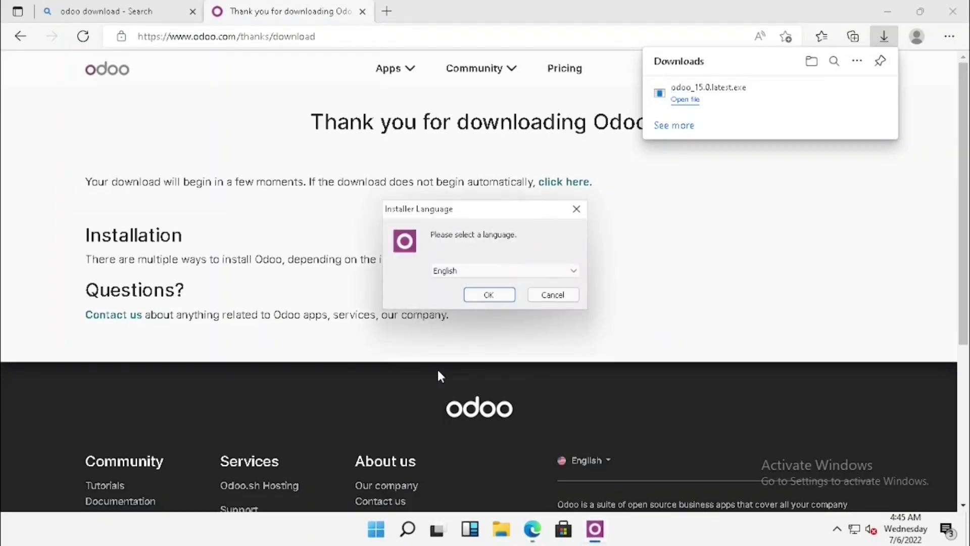
# Step: Confirm English as installer language, pass the Welcome page and accept the license agreement
pyautogui.click(489, 295)
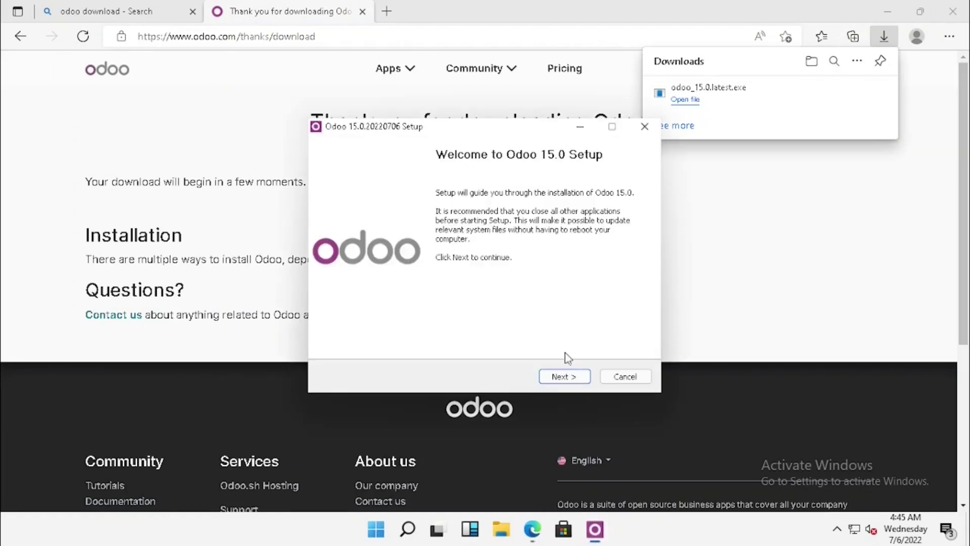
pyautogui.click(574, 374)
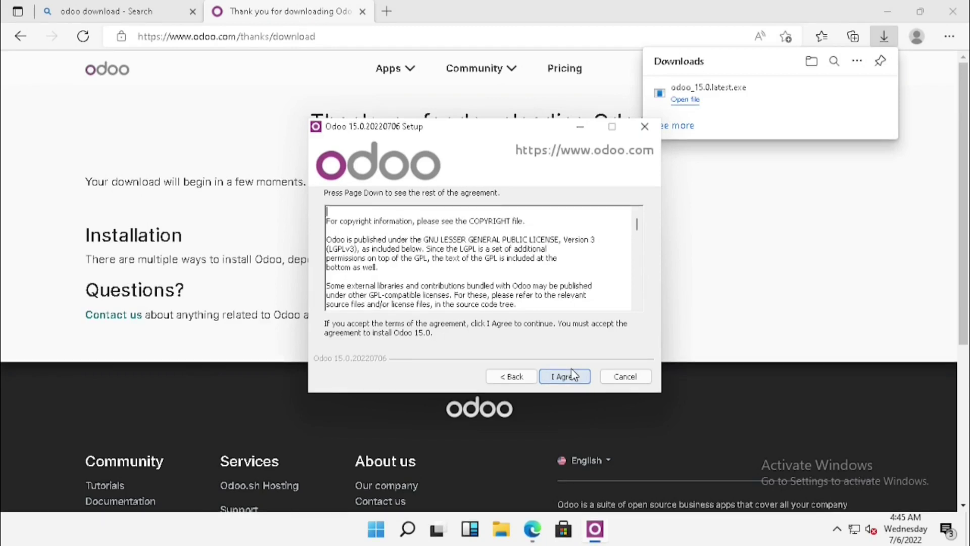
pyautogui.click(574, 377)
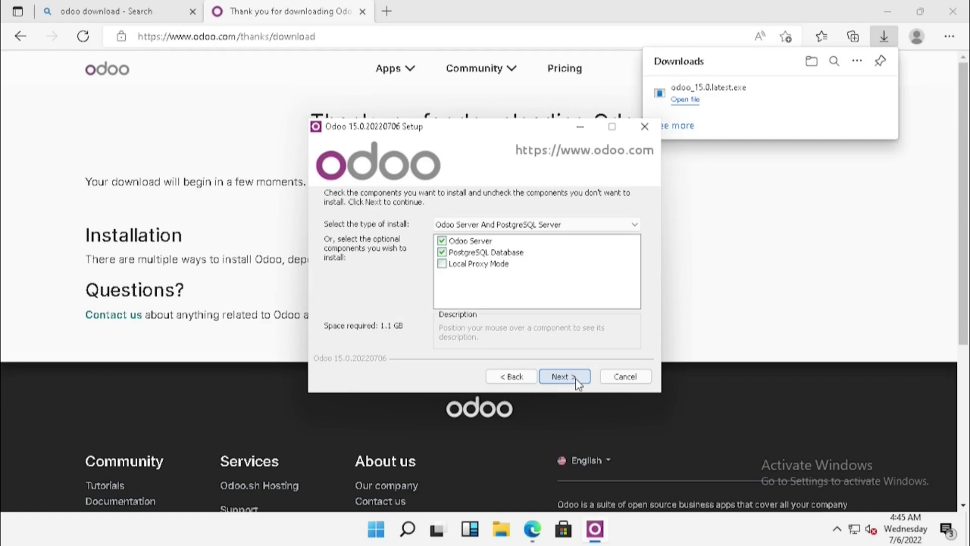
# Step: Keep Odoo Server and PostgreSQL Database selected and proceed to the connection settings
pyautogui.click(574, 378)
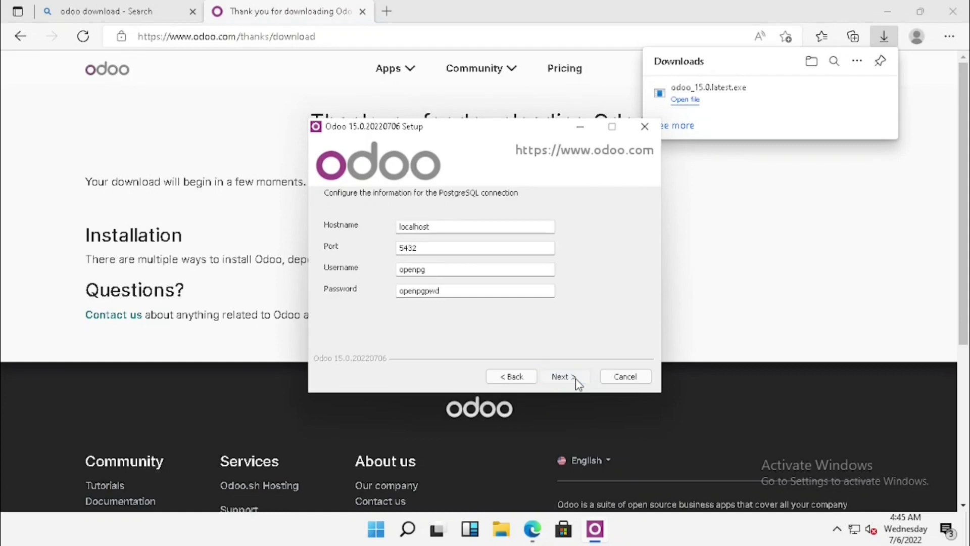
# Step: Accept the default PostgreSQL connection on localhost, port 5432
pyautogui.click(575, 378)
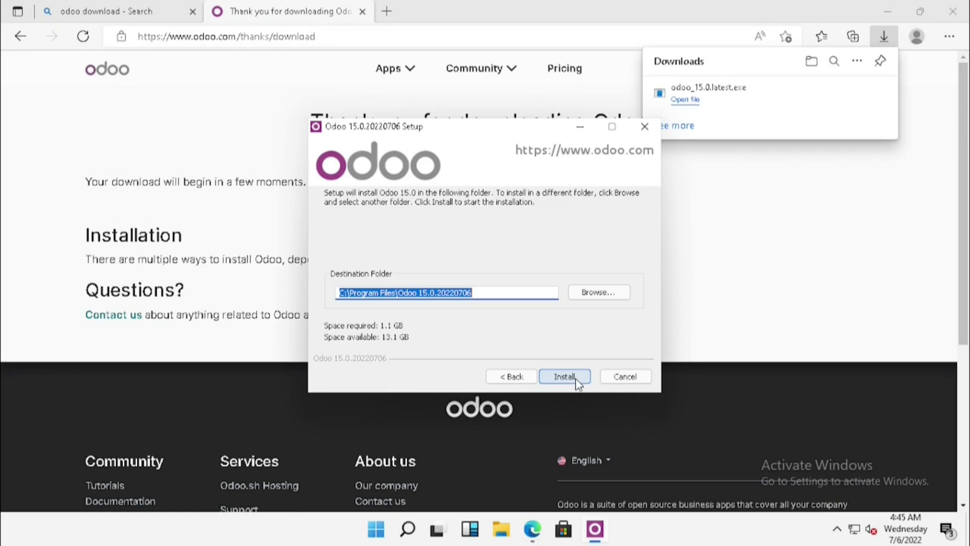
# Step: Start installing Odoo into the default folder C:\Program Files\Odoo 15.0.20220706
pyautogui.click(574, 378)
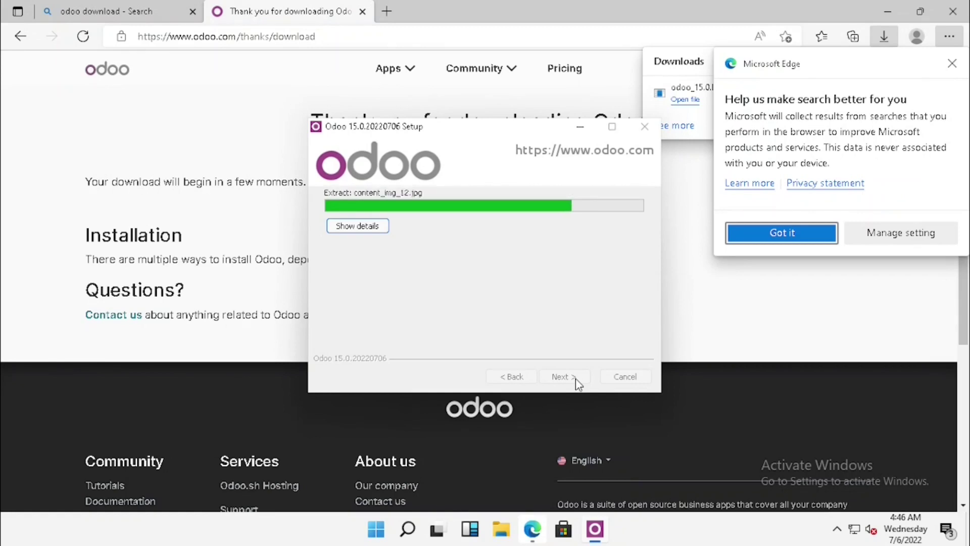
# Step: Close Edge's search-improvement popup and bring the Odoo installer back until it reports Completed
pyautogui.click(963, 60)
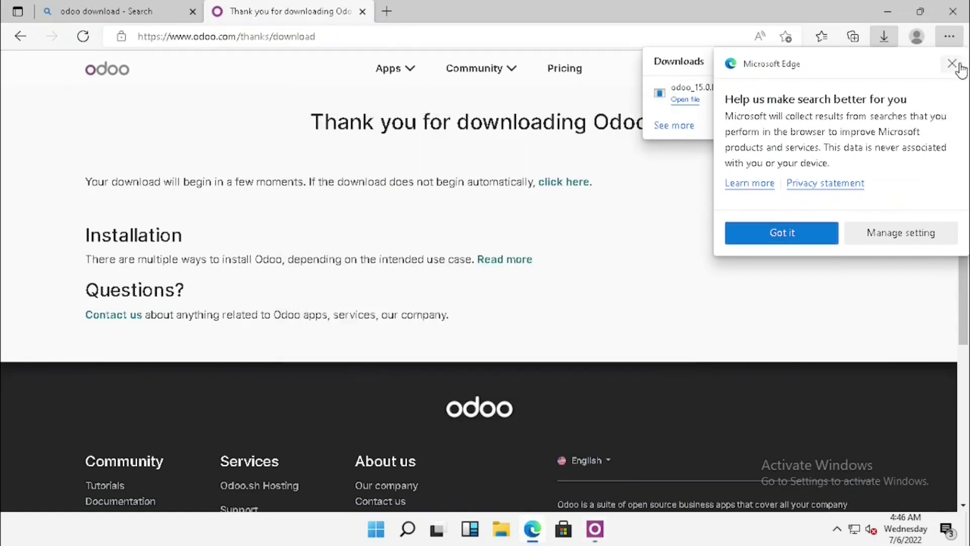
pyautogui.click(952, 63)
pyautogui.click(595, 529)
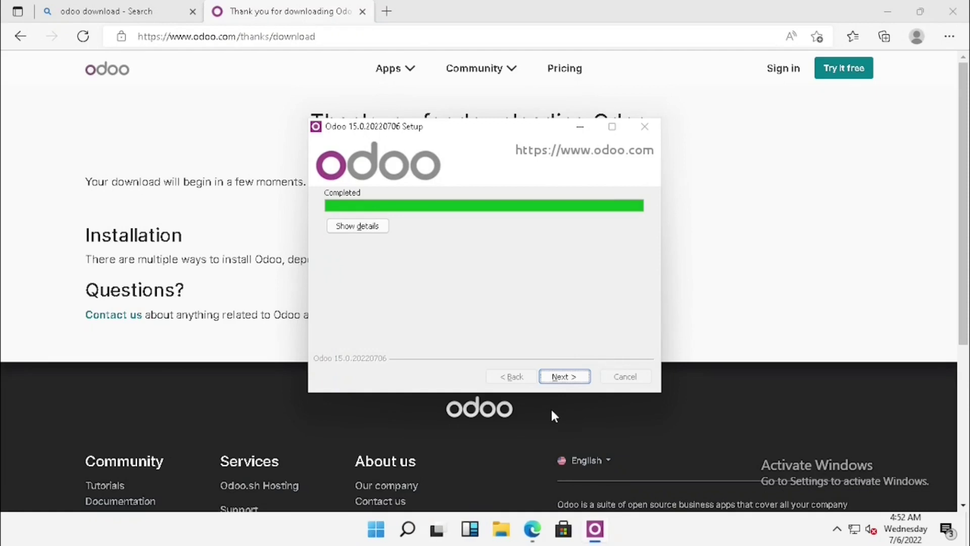
# Step: Complete the installer so it opens Odoo's database manager at localhost:8069
pyautogui.click(559, 378)
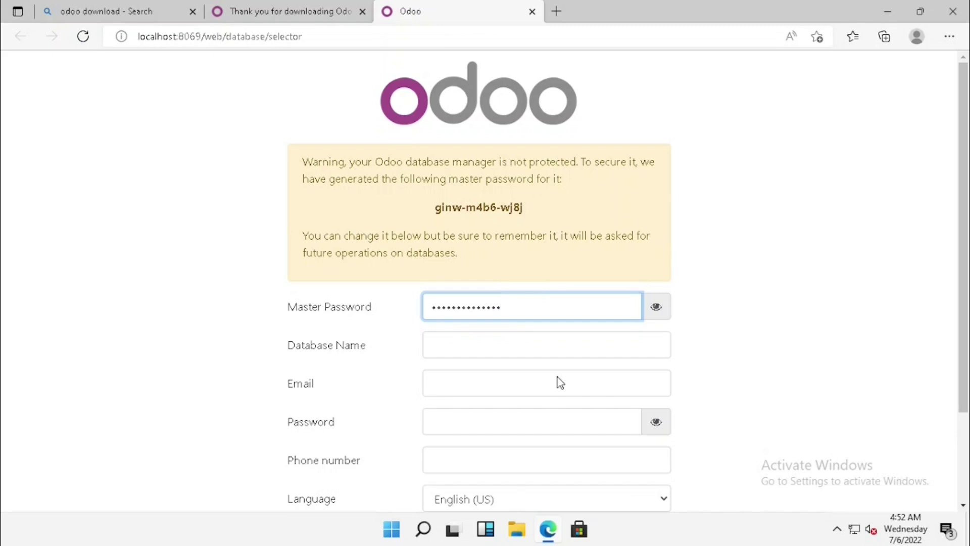
# Step: Replace the generated master password with a new one and name the database 'Test'
pyautogui.hotkey('ctrl', 'a')
pyautogui.write('admin123')
pyautogui.press('Tab')
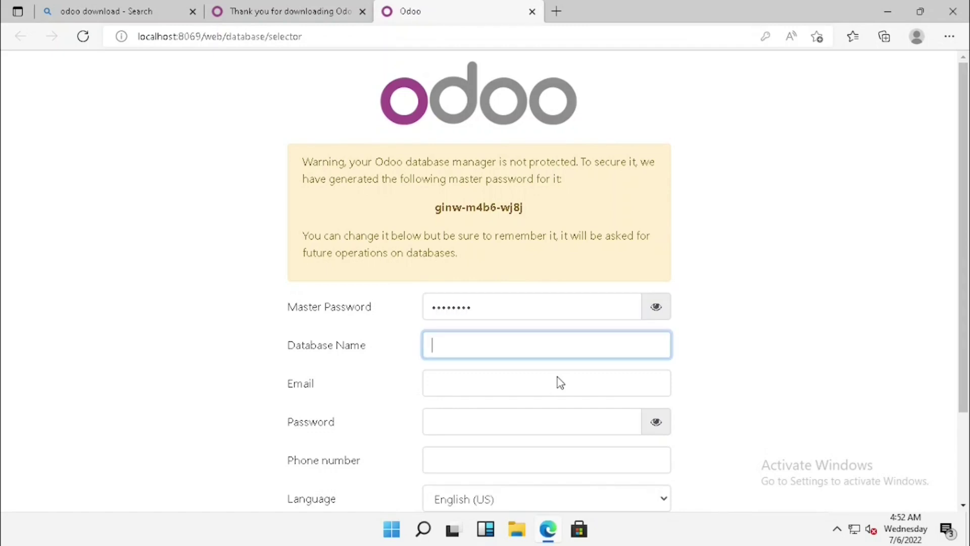
pyautogui.write('Test')
# Step: Fill in the admin e-mail, admin password (revealed to verify) and phone number
pyautogui.press('Tab')
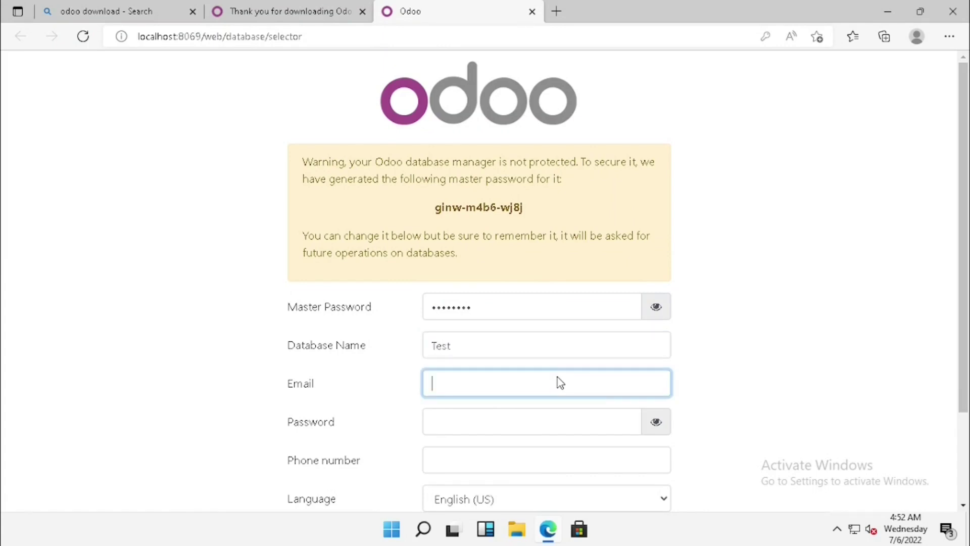
pyautogui.write('test@test.com')
pyautogui.press('Tab')
pyautogui.write('tes')
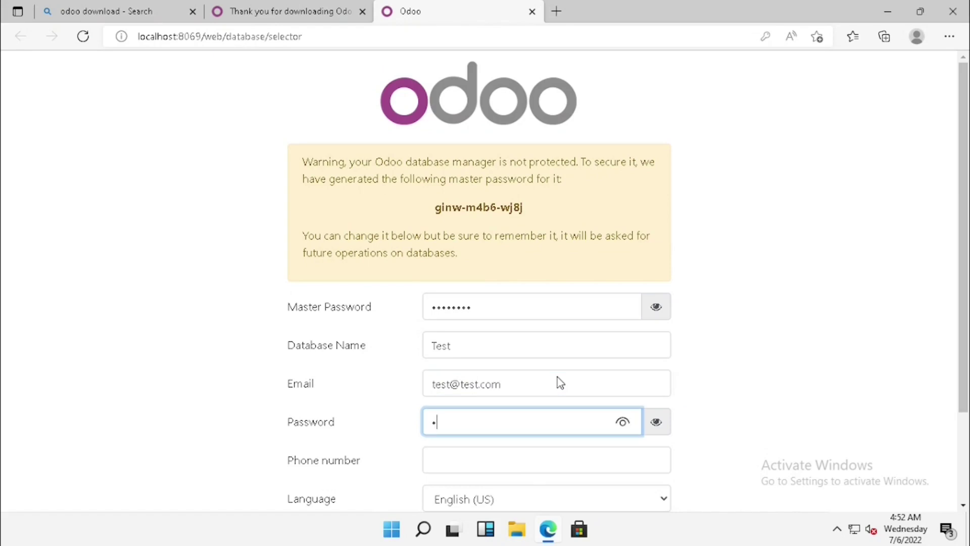
pyautogui.write('t12345')
pyautogui.scroll(-2, 557, 379)
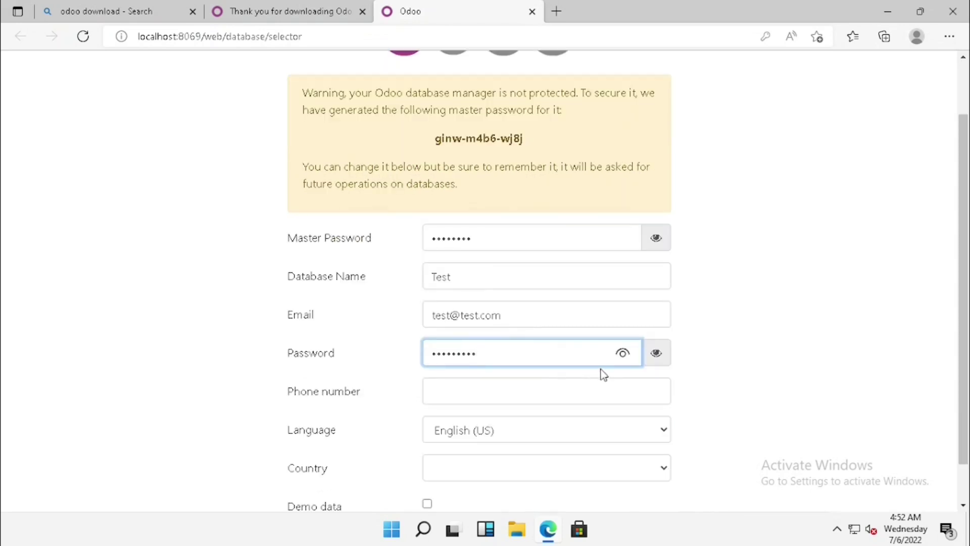
pyautogui.click(623, 354)
pyautogui.click(487, 400)
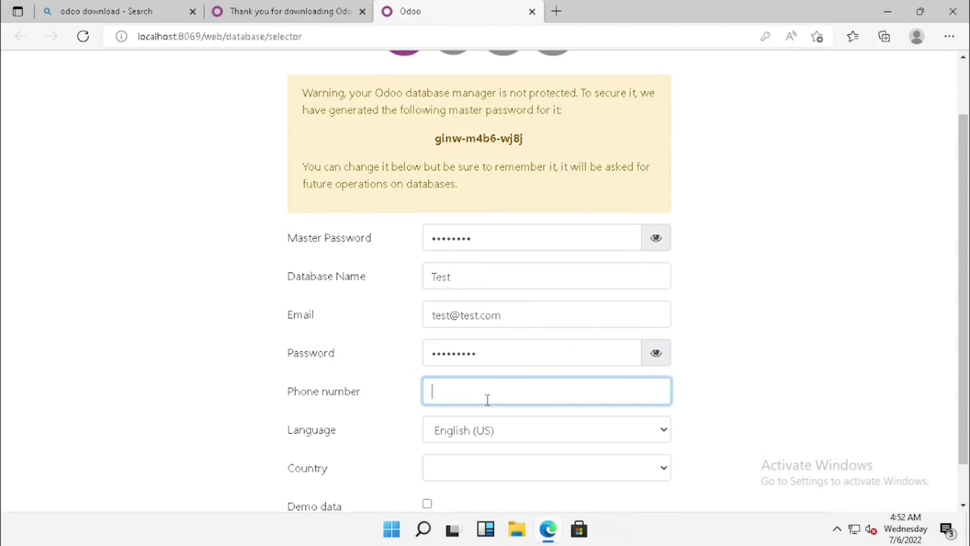
pyautogui.press('Tab')
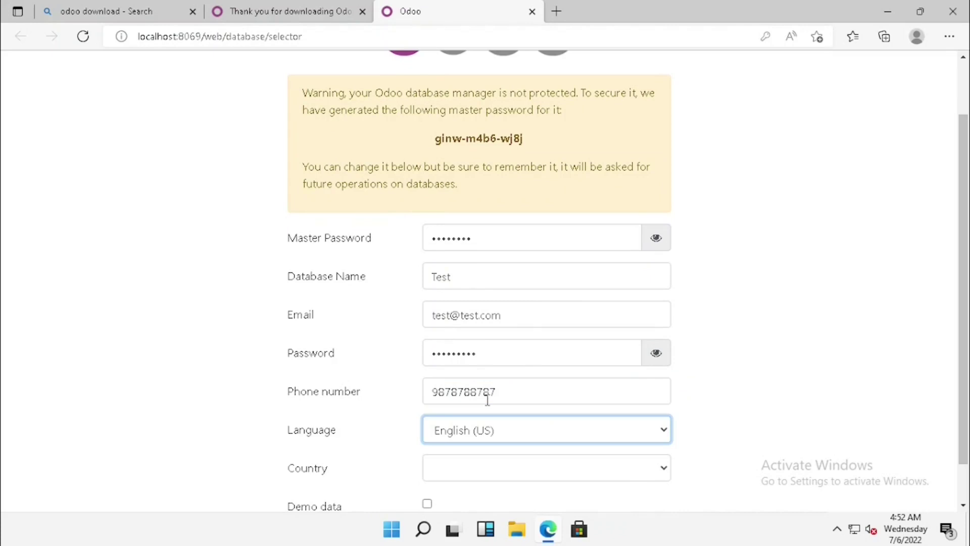
pyautogui.press('Tab')
# Step: Pick India as the country and submit the form to create the Test database
pyautogui.write('in')
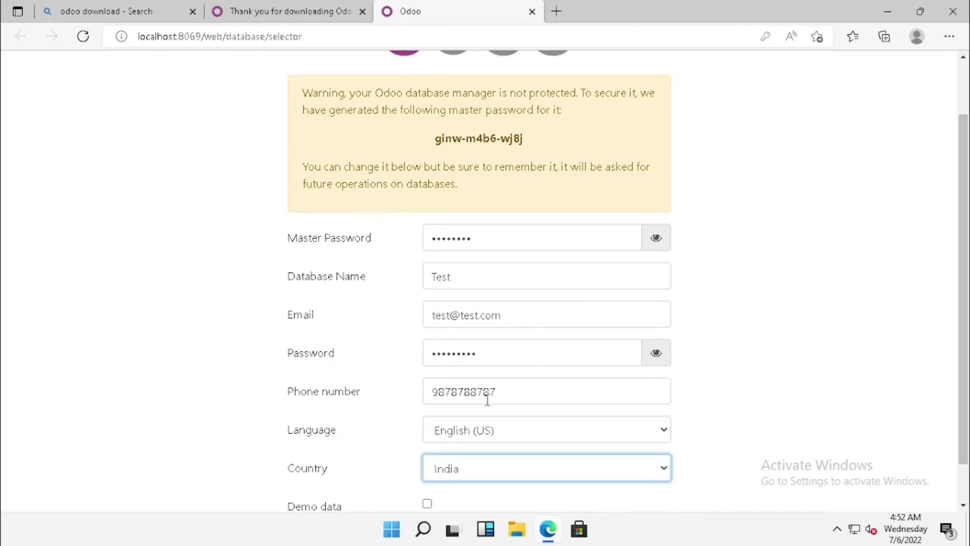
pyautogui.scroll(-1, 495, 415)
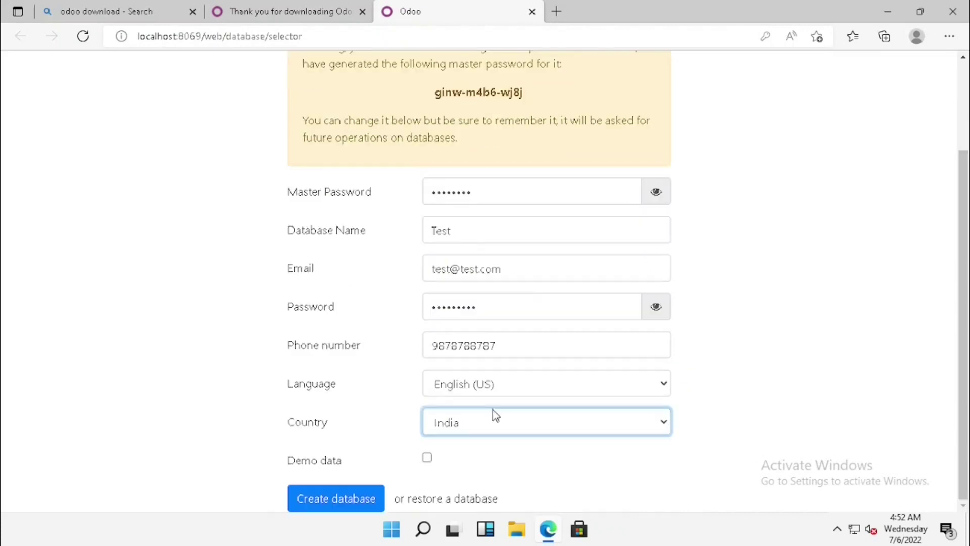
pyautogui.click(333, 499)
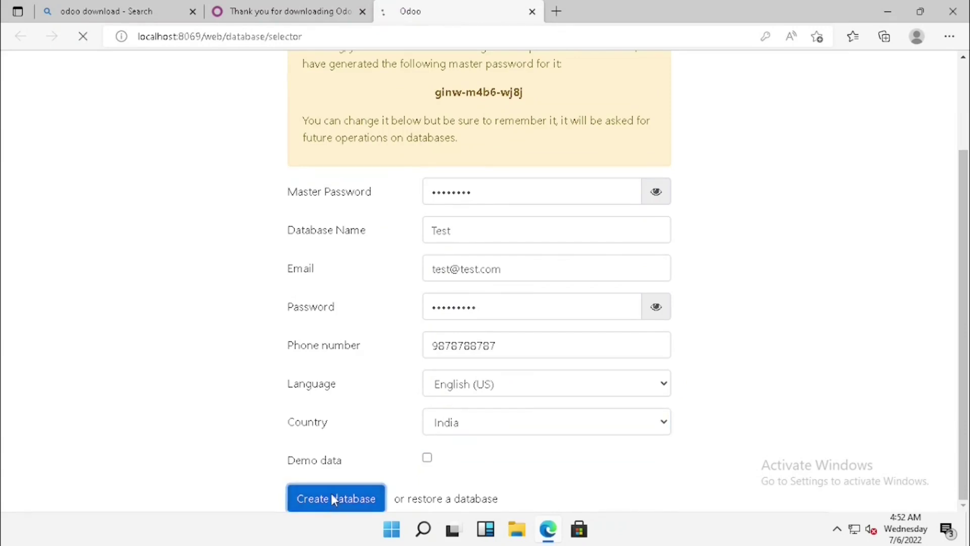